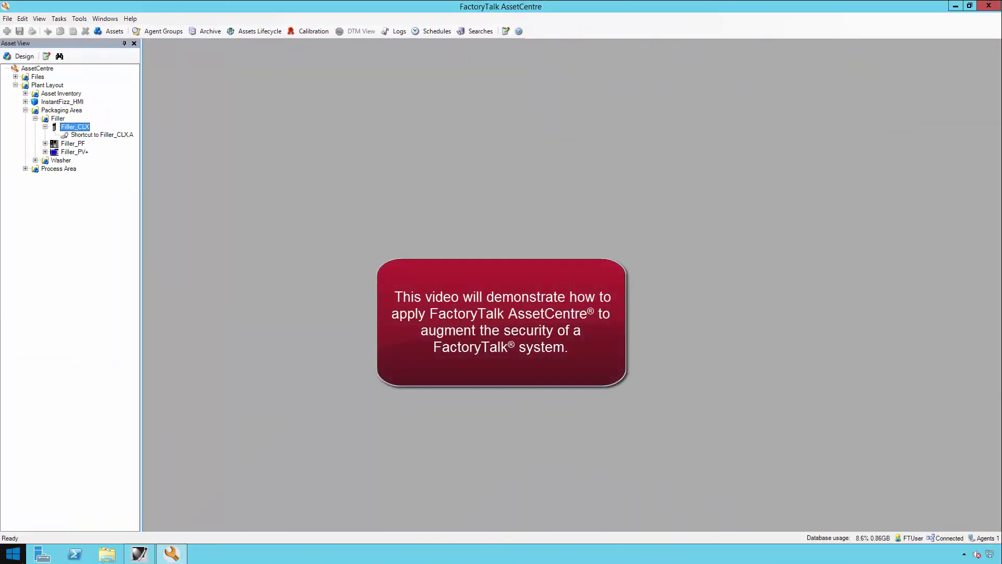
# Launch Studio 5000 from the Windows Start menu on top of AssetCentre.
pyautogui.click(17, 558)
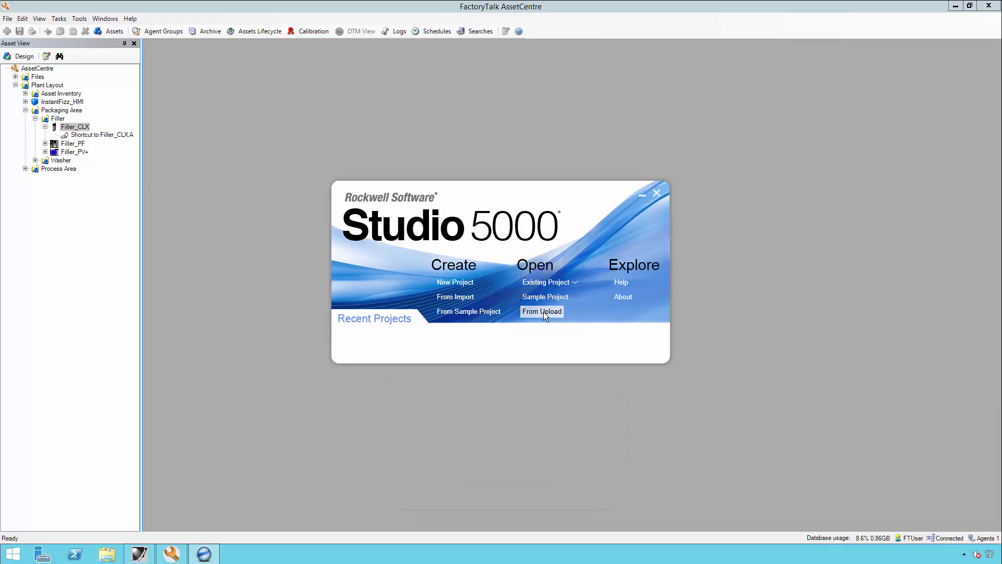
# Upload the Filler_CLX controller on AB_ETHIP-1 into Filler_CLX.ACD.
pyautogui.click(544, 313)
pyautogui.click(388, 257)
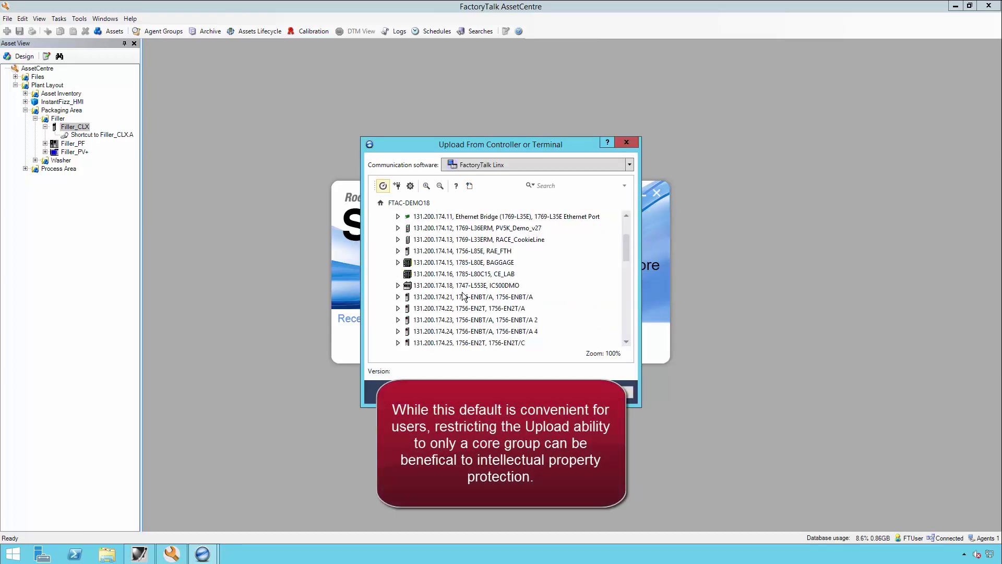
pyautogui.scroll(-5, 432, 287)
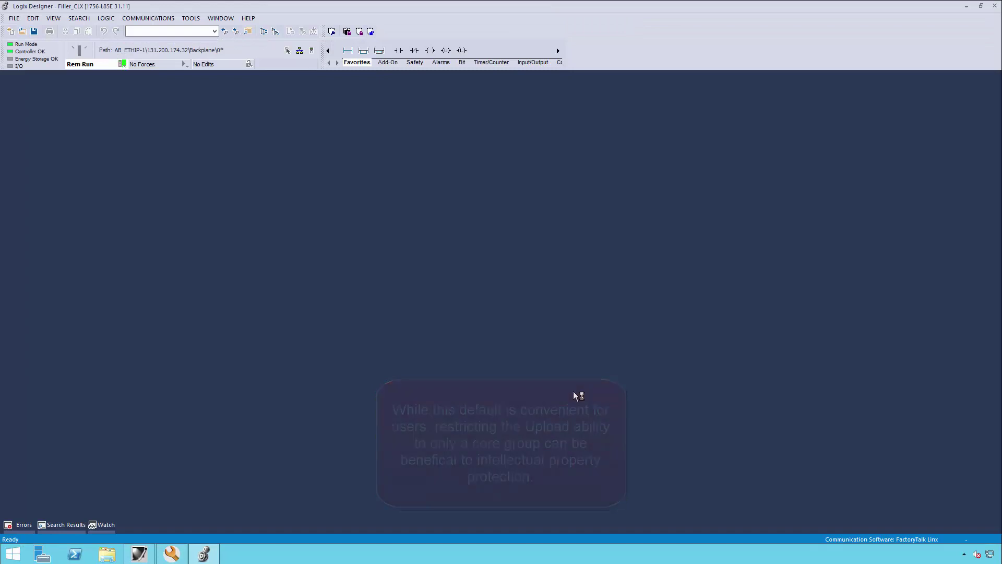
pyautogui.click(574, 394)
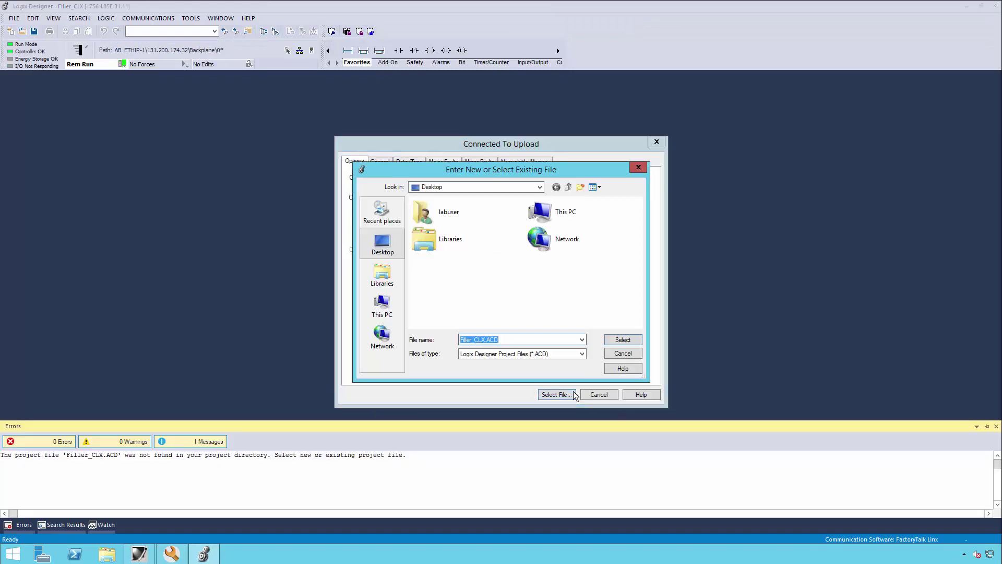
pyautogui.press('Return')
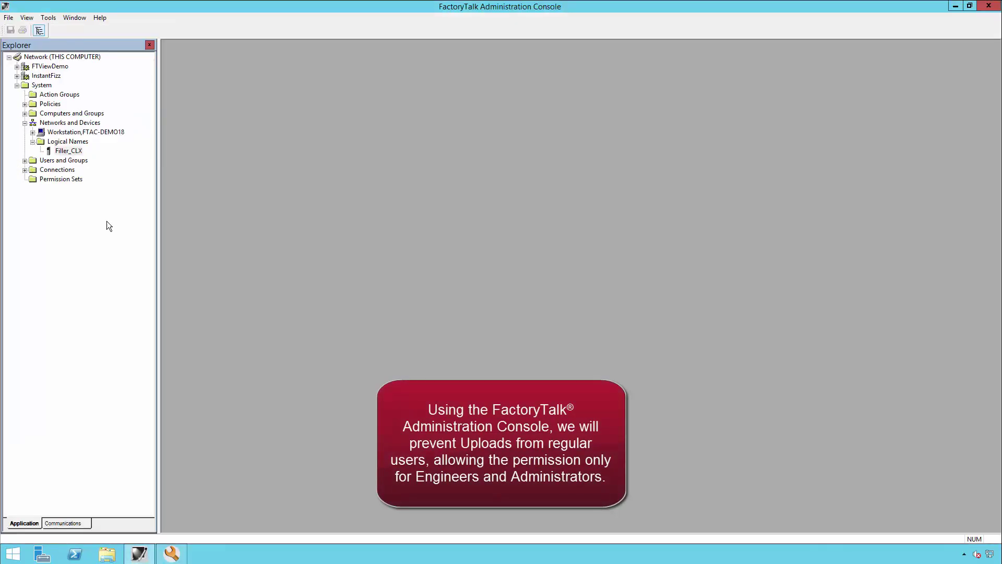
# Revoke All Users' RSLogix5000 Project: Upload permission on Filler_CLX and save the security settings.
pyautogui.click(75, 151)
pyautogui.rightClick(80, 160)
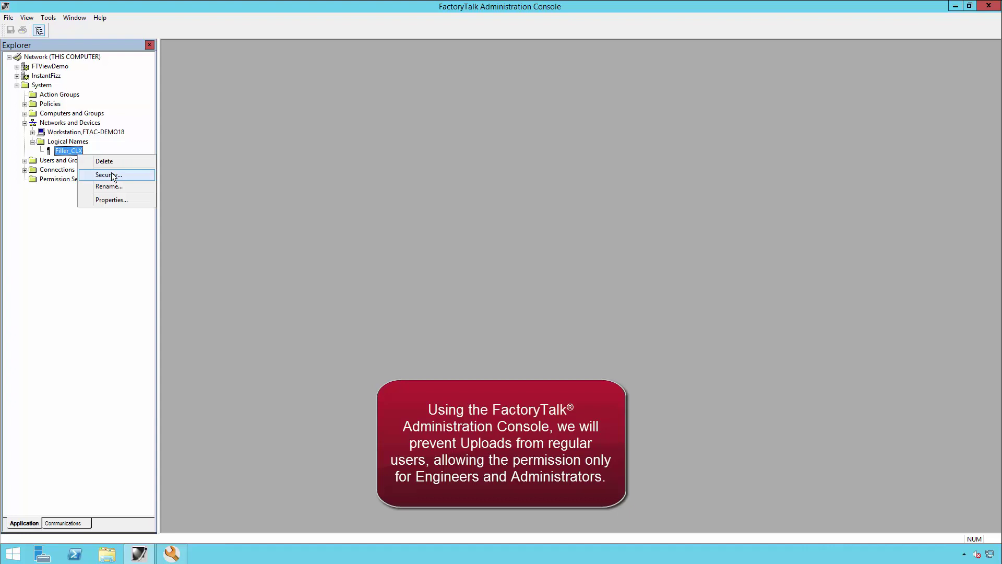
pyautogui.click(109, 175)
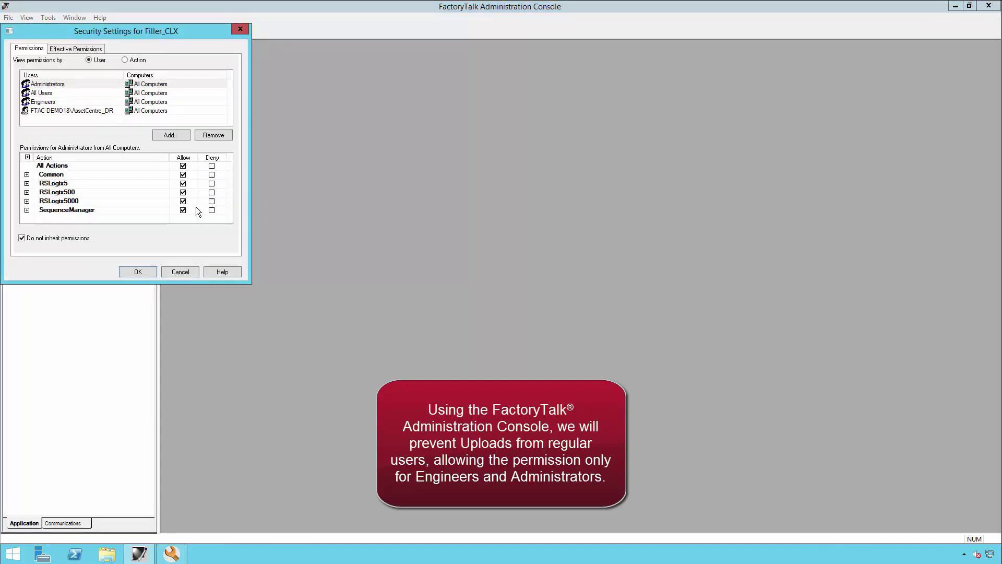
pyautogui.click(60, 94)
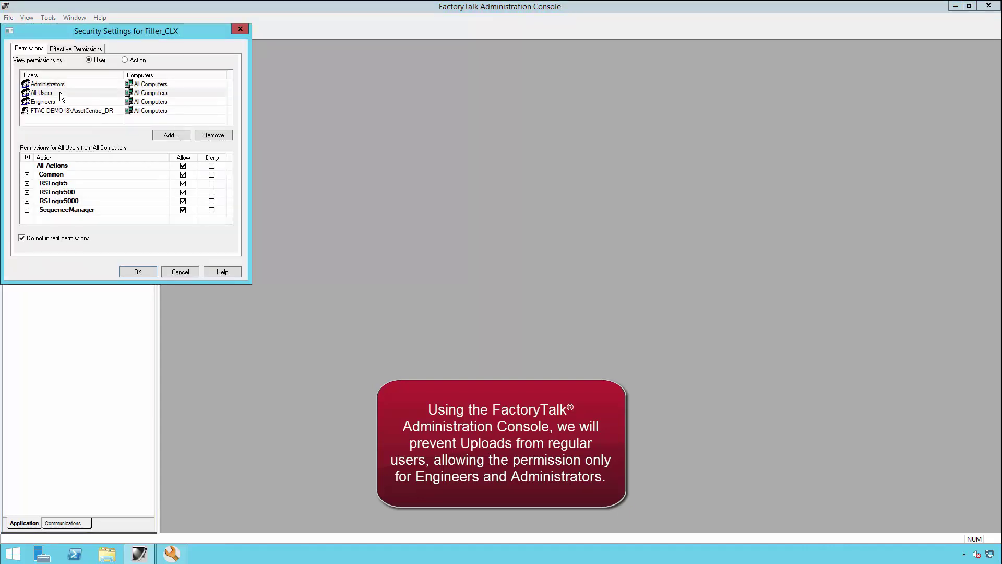
pyautogui.click(26, 201)
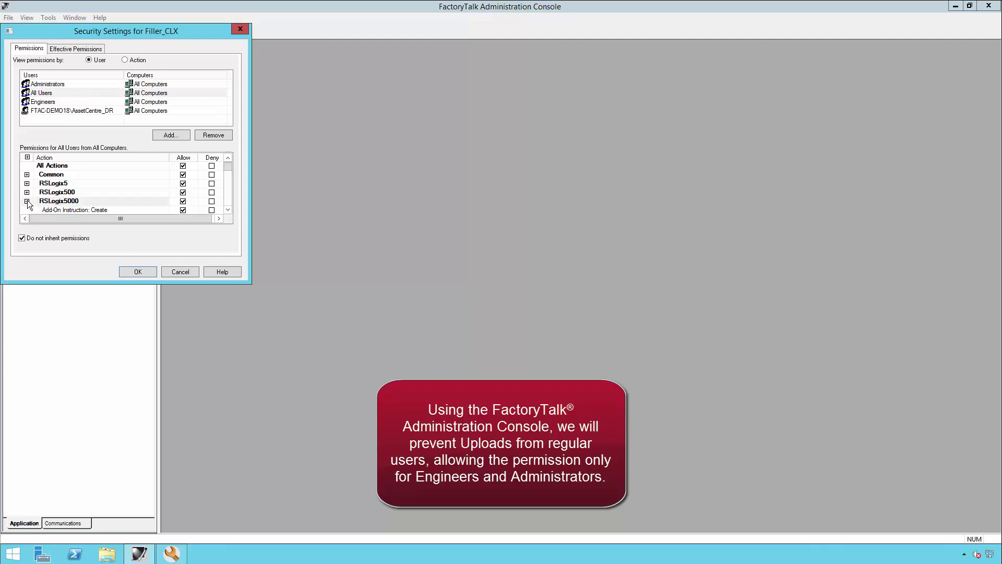
pyautogui.moveTo(228, 164); pyautogui.dragTo(228, 193)
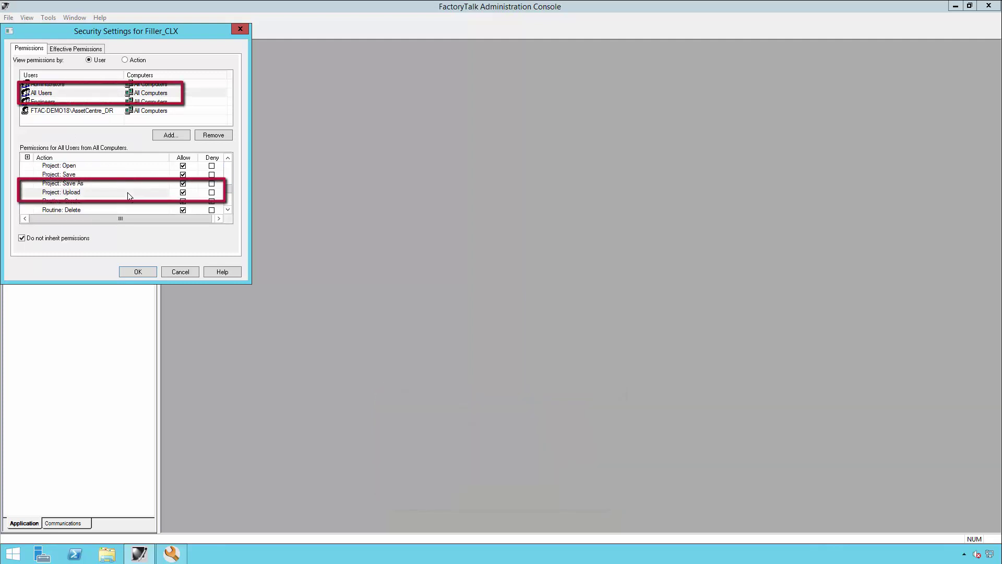
pyautogui.click(183, 193)
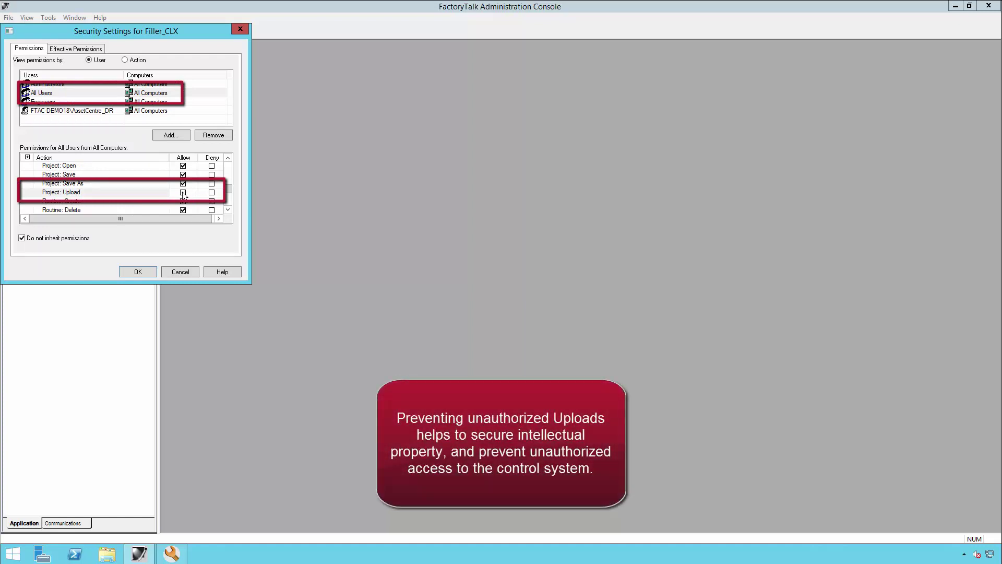
pyautogui.click(142, 272)
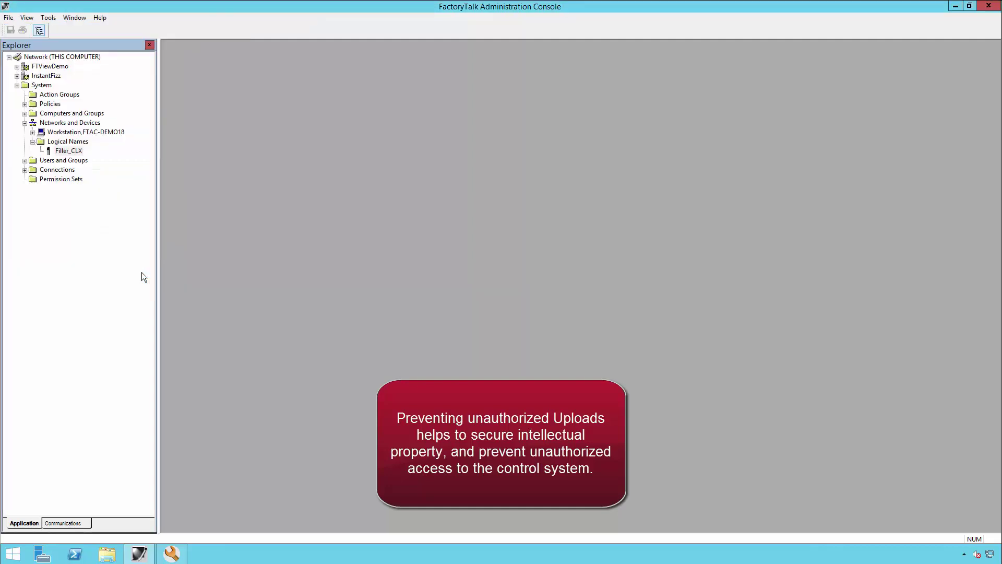
# Relaunch Studio 5000, attempt a Filler_CLX upload, dismiss Access Denied, and close Logix Designer.
pyautogui.click(25, 554)
pyautogui.click(412, 214)
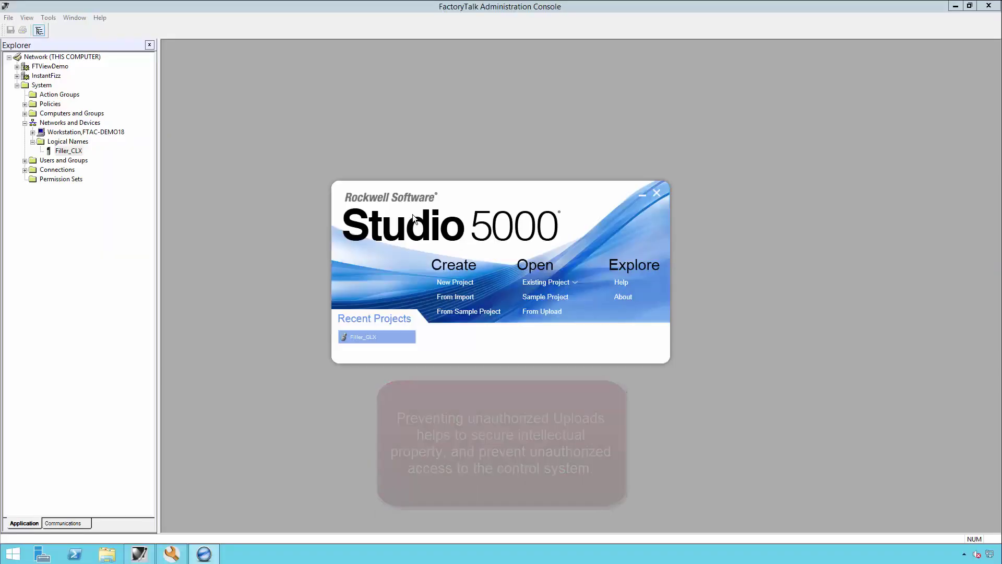
pyautogui.click(533, 312)
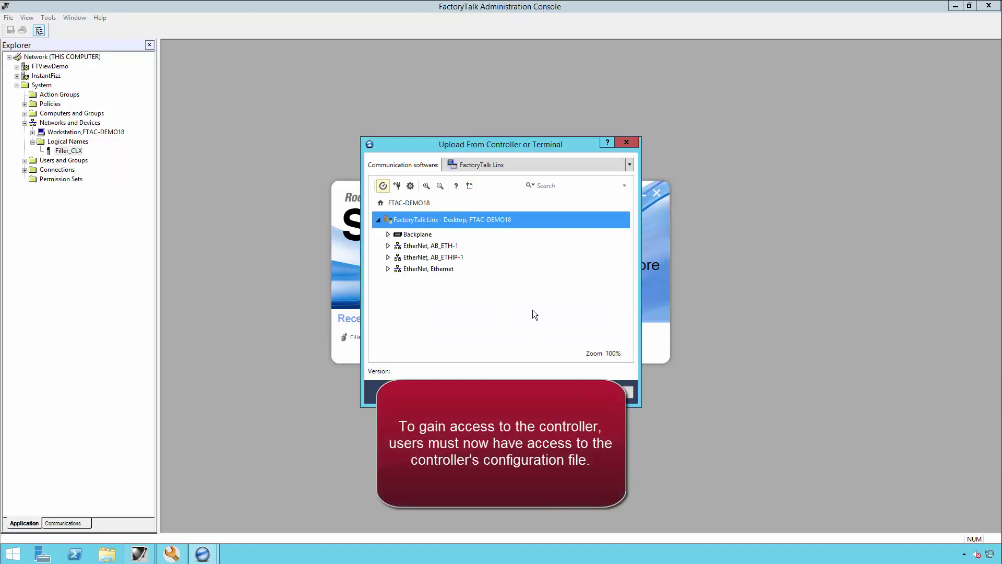
pyautogui.click(386, 249)
pyautogui.doubleClick(467, 260)
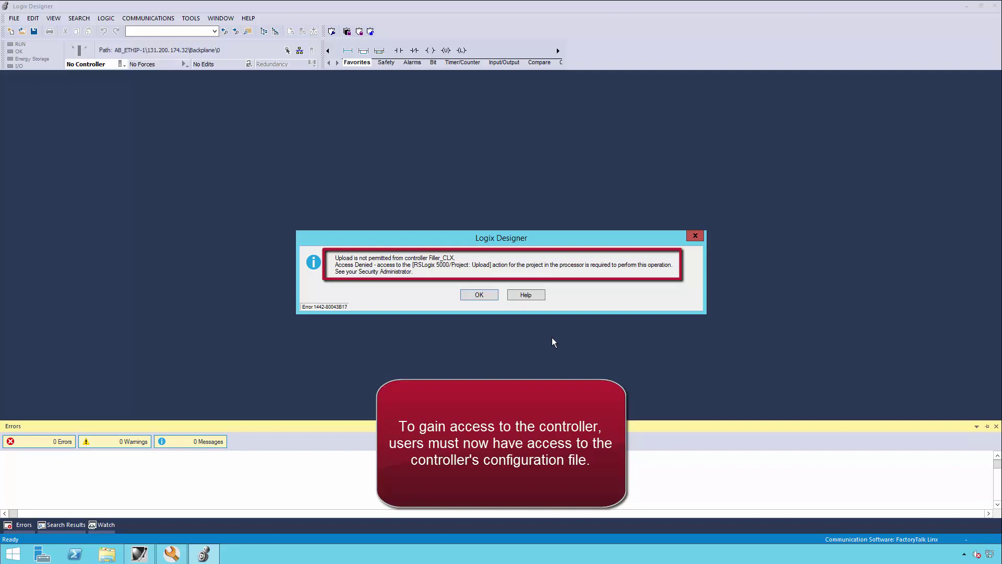
pyautogui.click(481, 295)
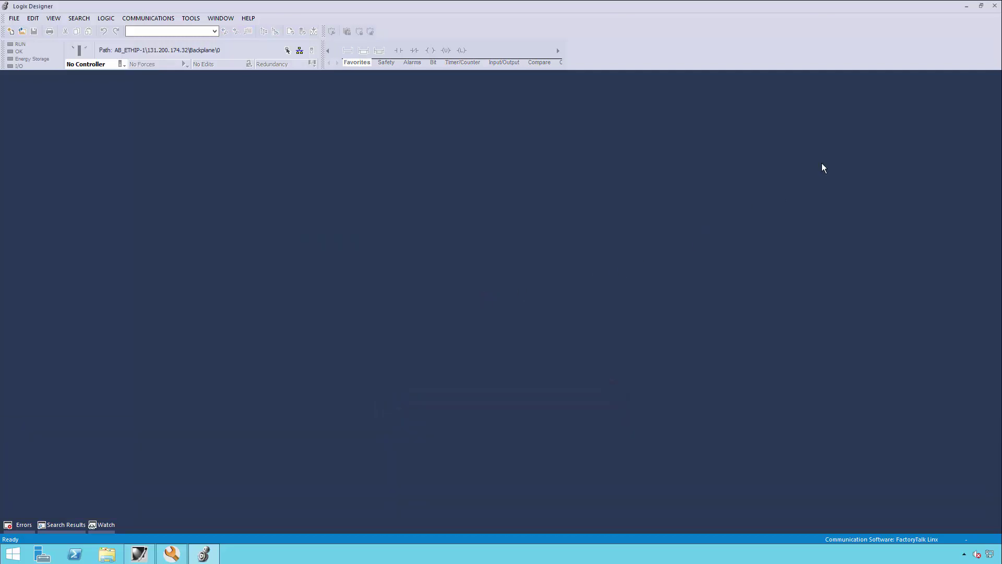
pyautogui.click(995, 6)
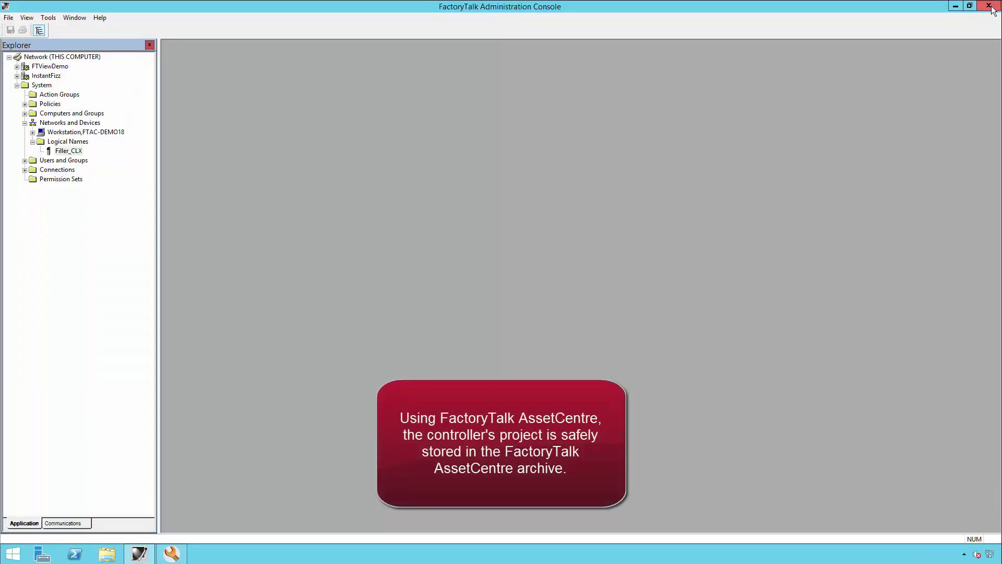
# Check out the archived Filler_CLX.ACD shortcut with a local copy and open it in Logix Designer.
pyautogui.click(171, 553)
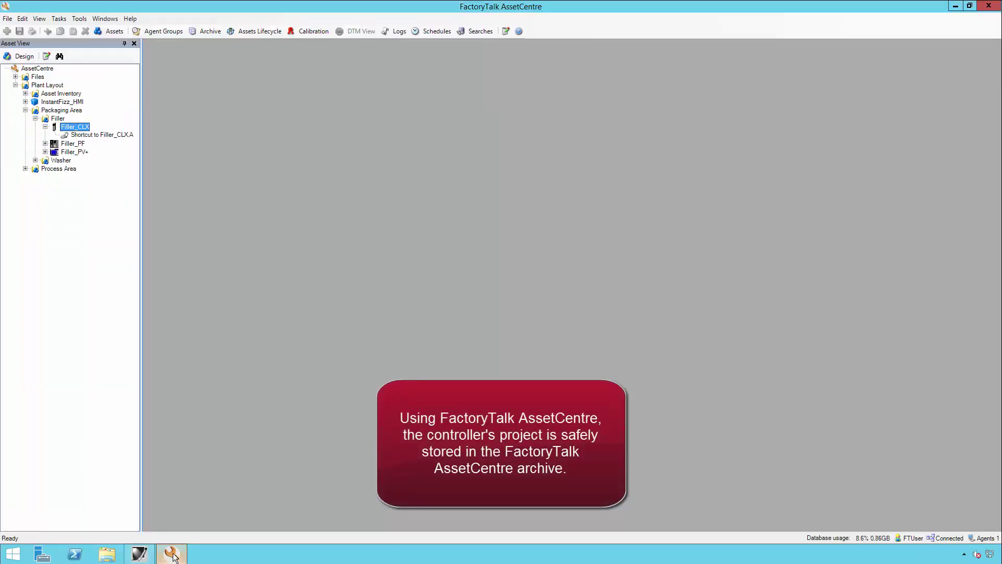
pyautogui.click(117, 135)
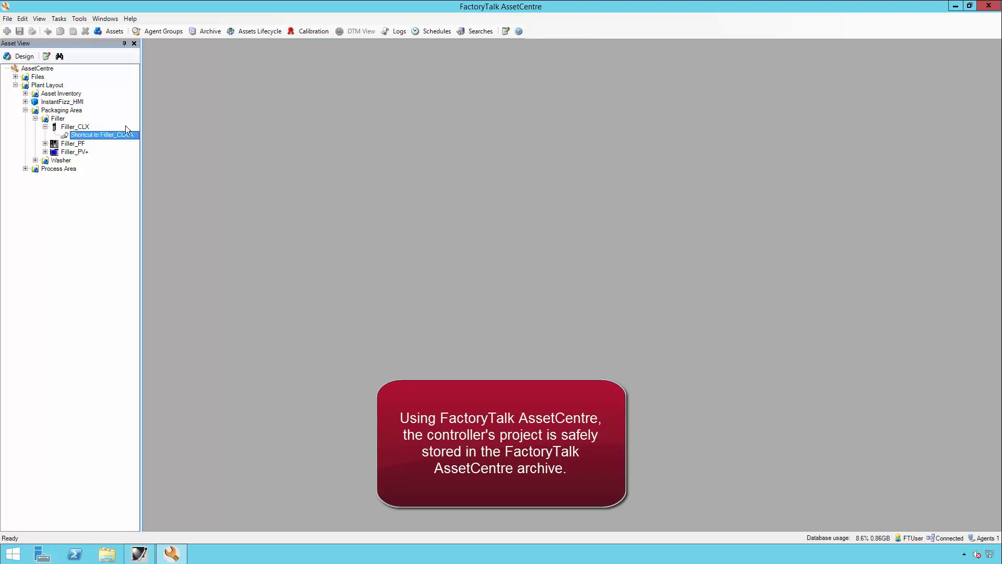
pyautogui.click(210, 31)
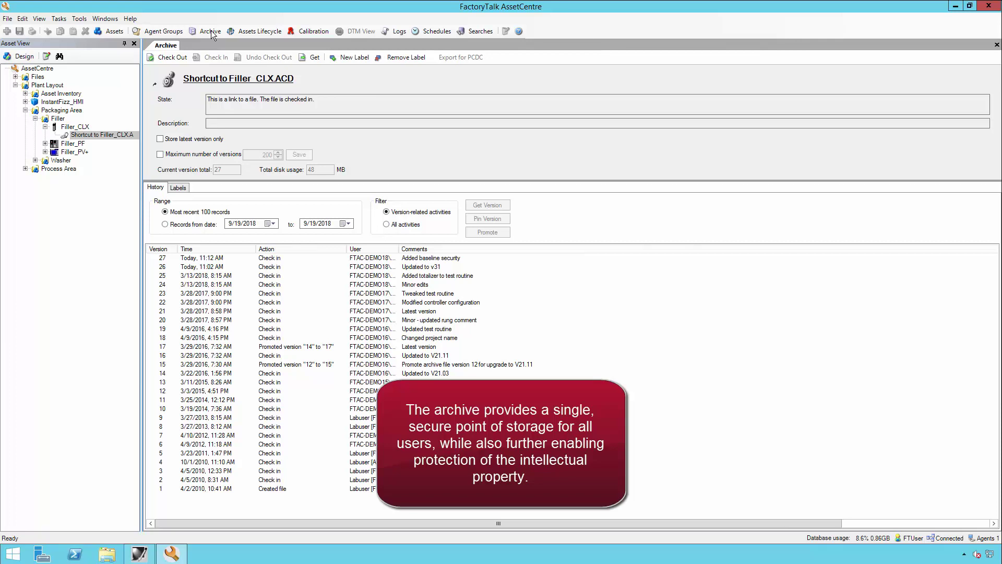
pyautogui.click(207, 82)
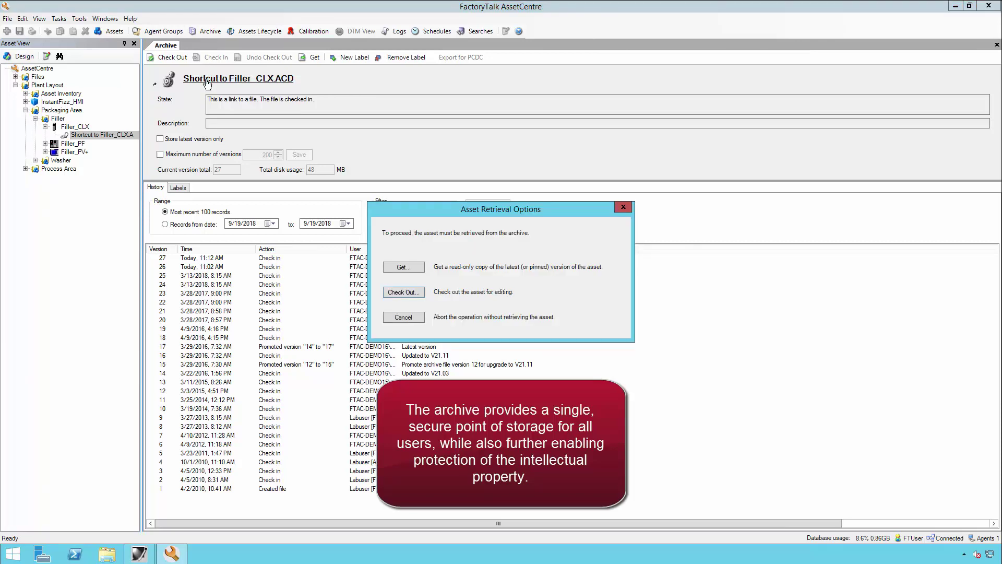
pyautogui.click(408, 295)
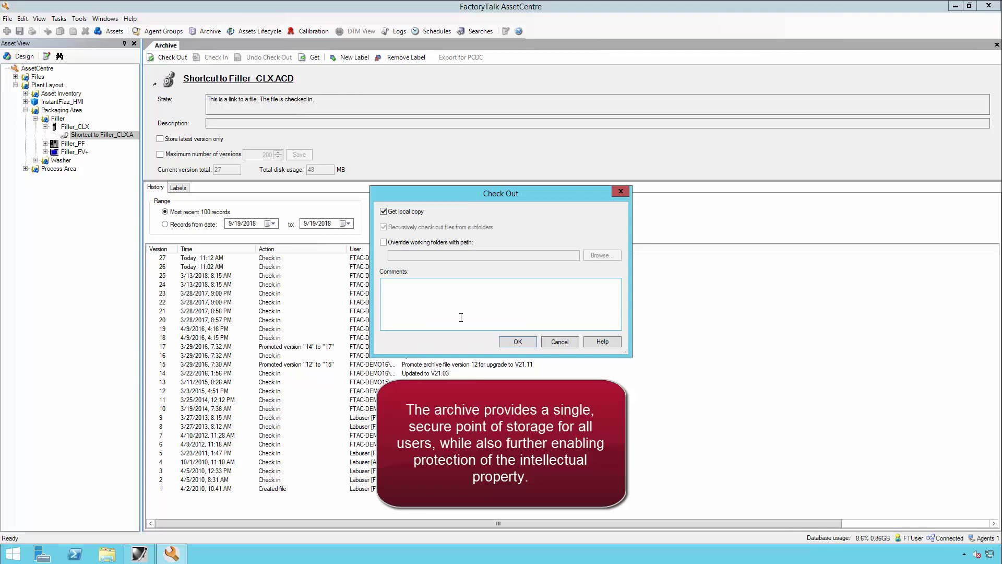
pyautogui.click(516, 341)
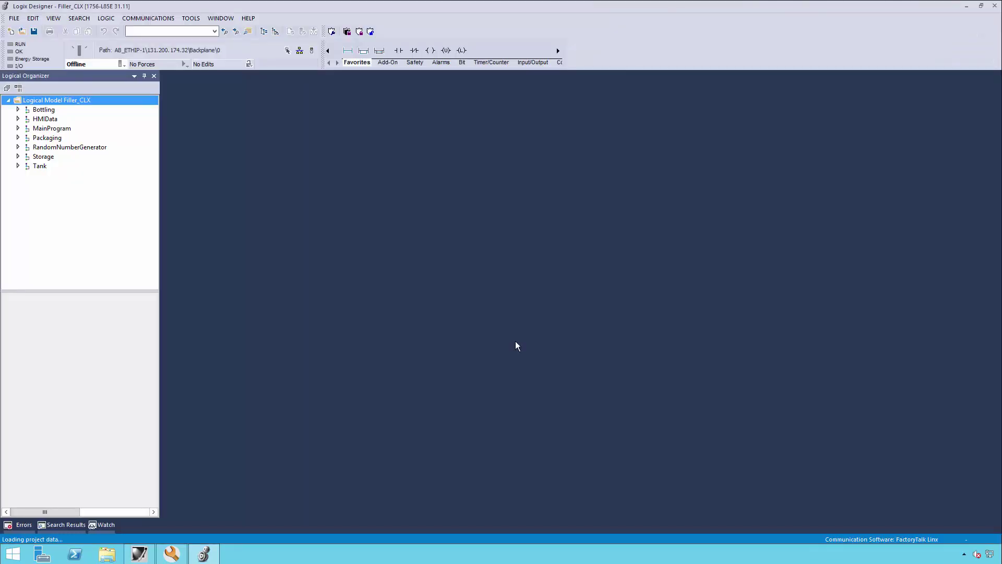
# Show the Audit Log details of FTUser's 'Checked out file' entry for Filler_CLX.ACD.
pyautogui.click(173, 555)
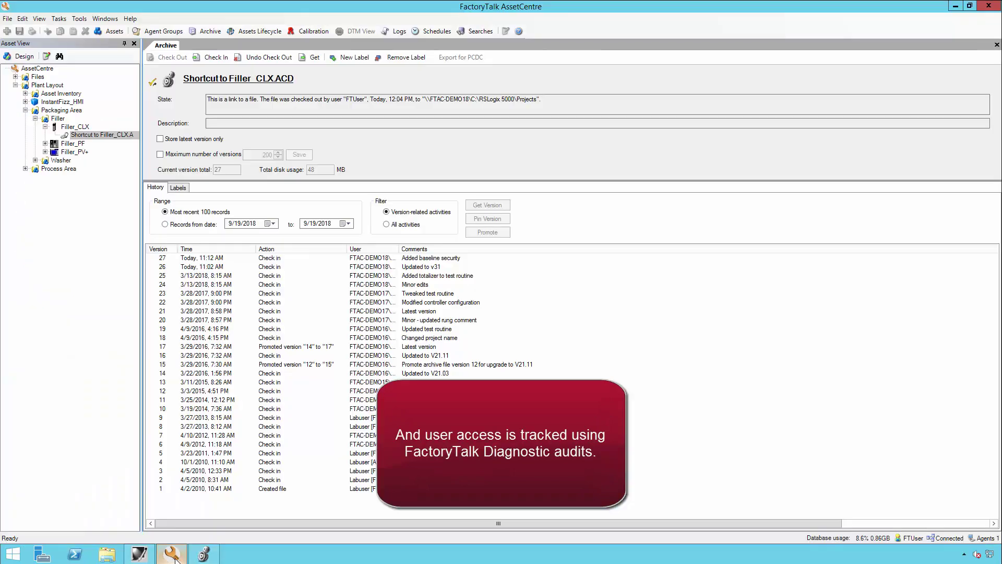
pyautogui.click(395, 32)
pyautogui.click(214, 60)
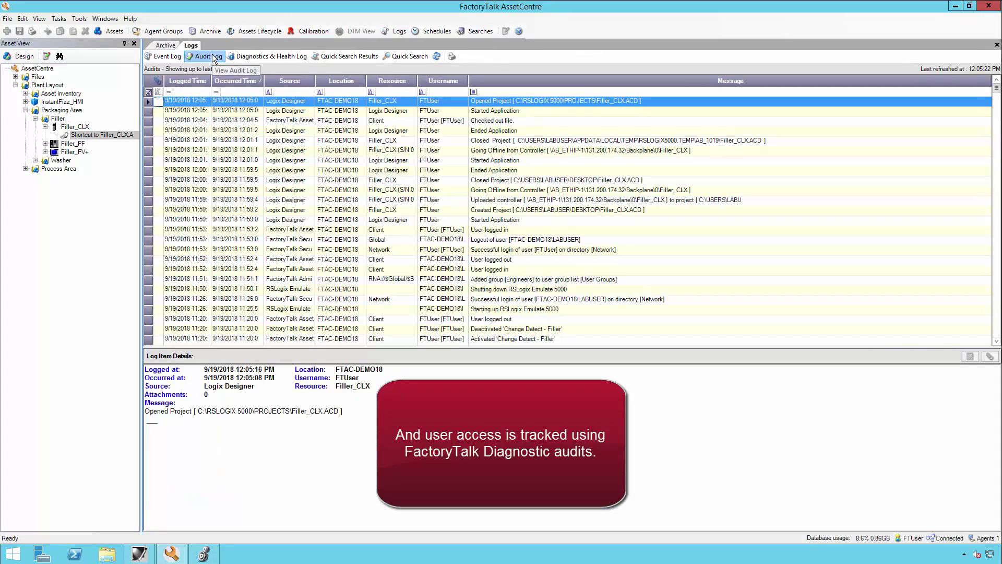
pyautogui.click(507, 123)
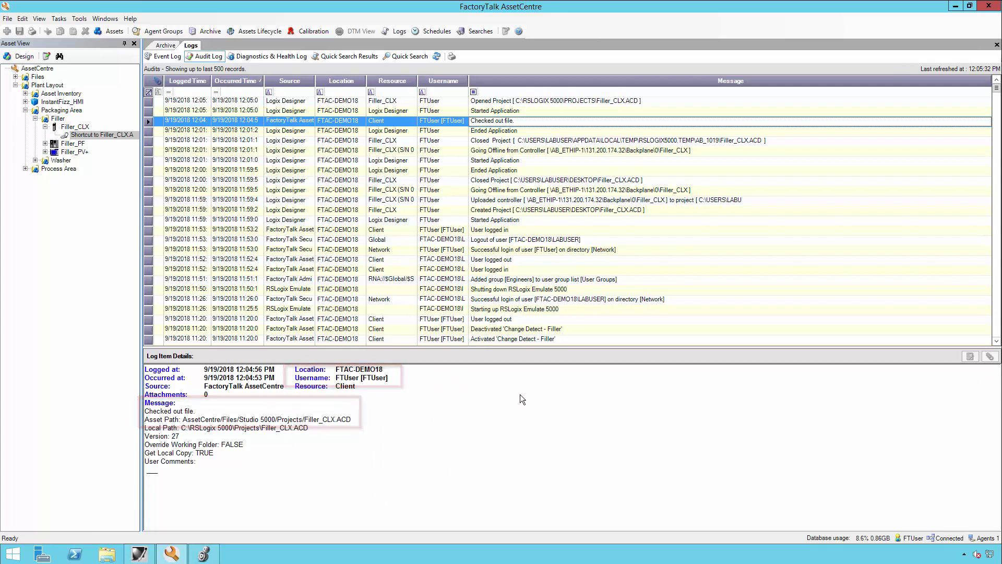
# Clear All Users' RSLogix5000 Project: Download permission on Filler_CLX and save the security settings.
pyautogui.click(140, 555)
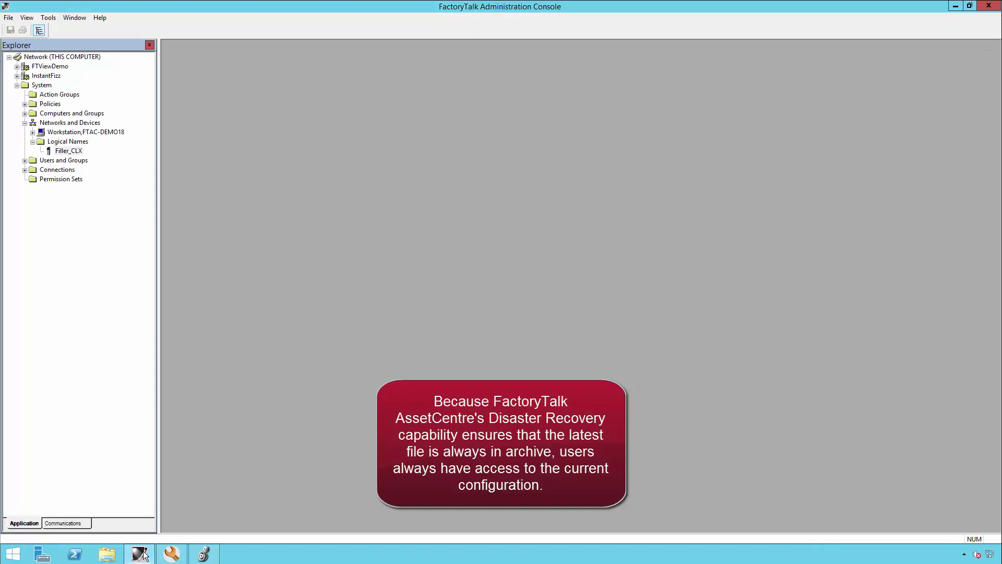
pyautogui.rightClick(66, 154)
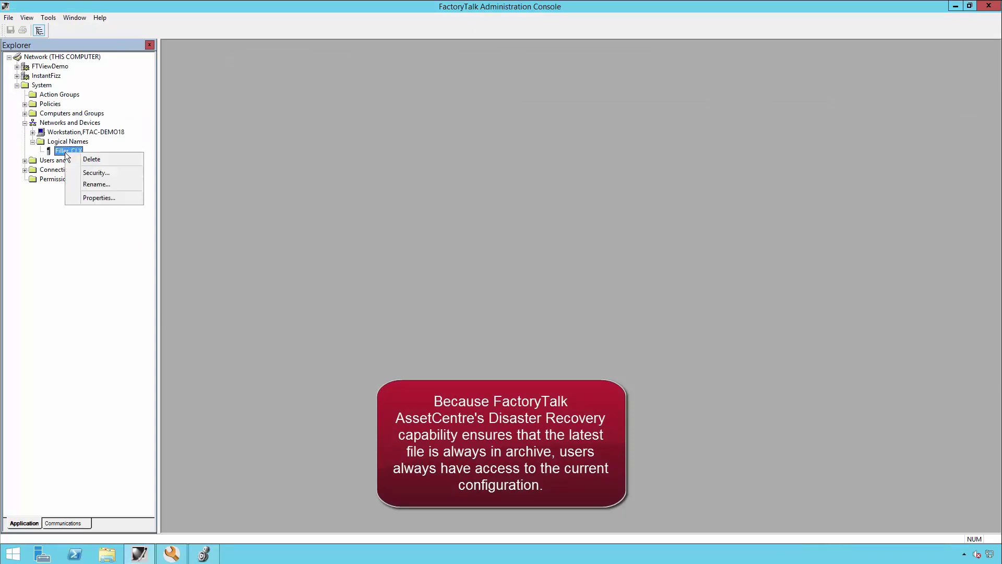
pyautogui.click(94, 172)
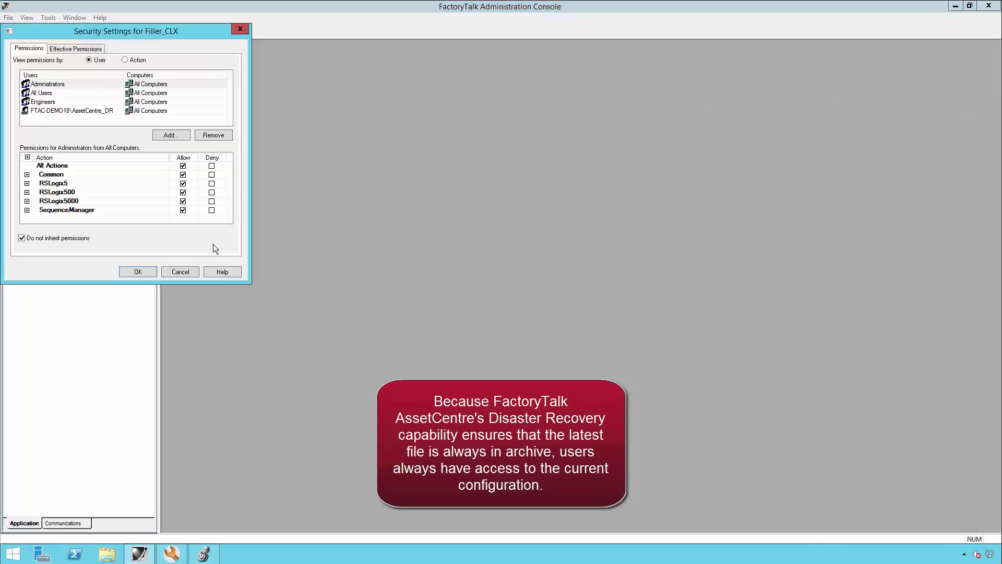
pyautogui.click(52, 94)
pyautogui.click(27, 201)
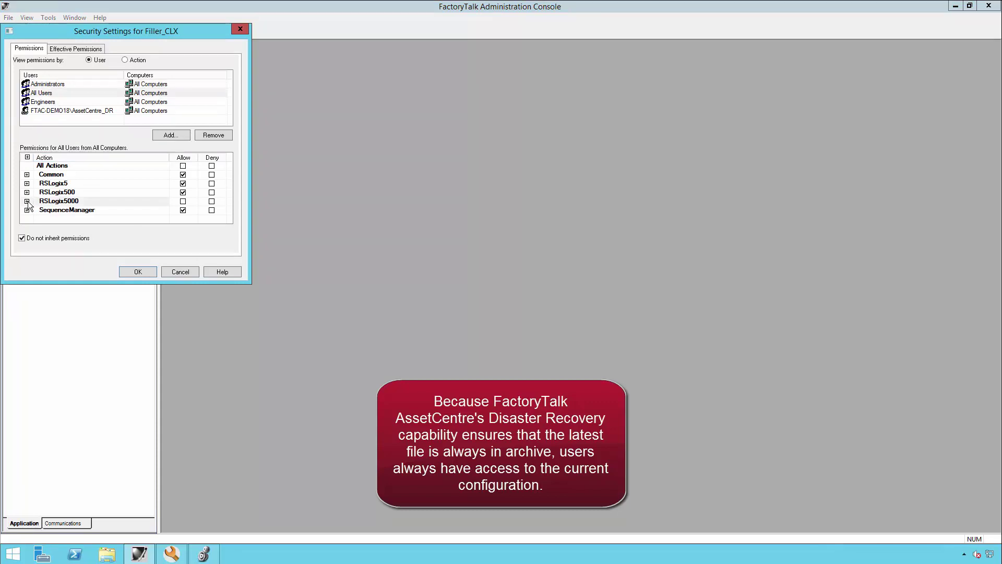
pyautogui.moveTo(227, 166); pyautogui.dragTo(226, 187)
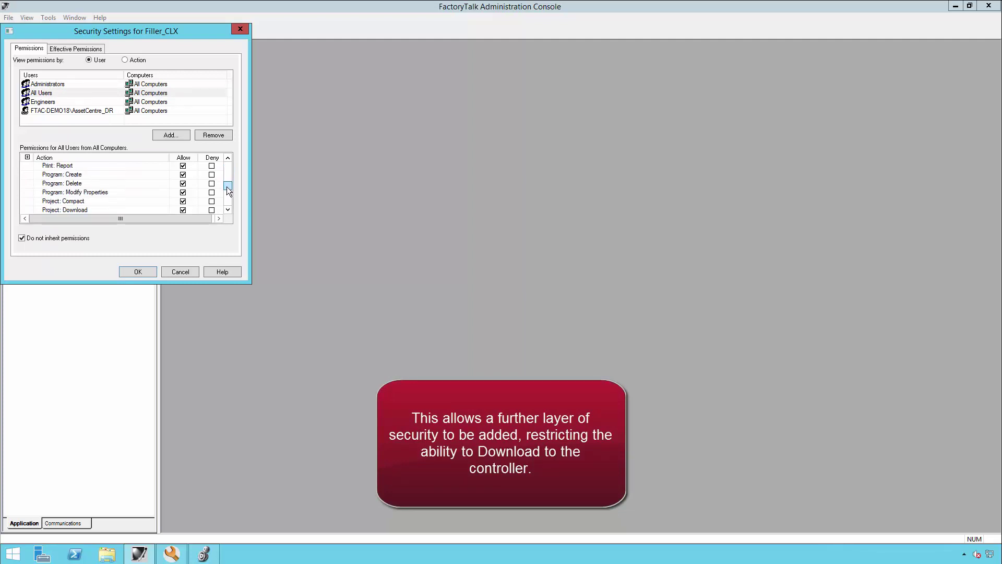
pyautogui.click(186, 195)
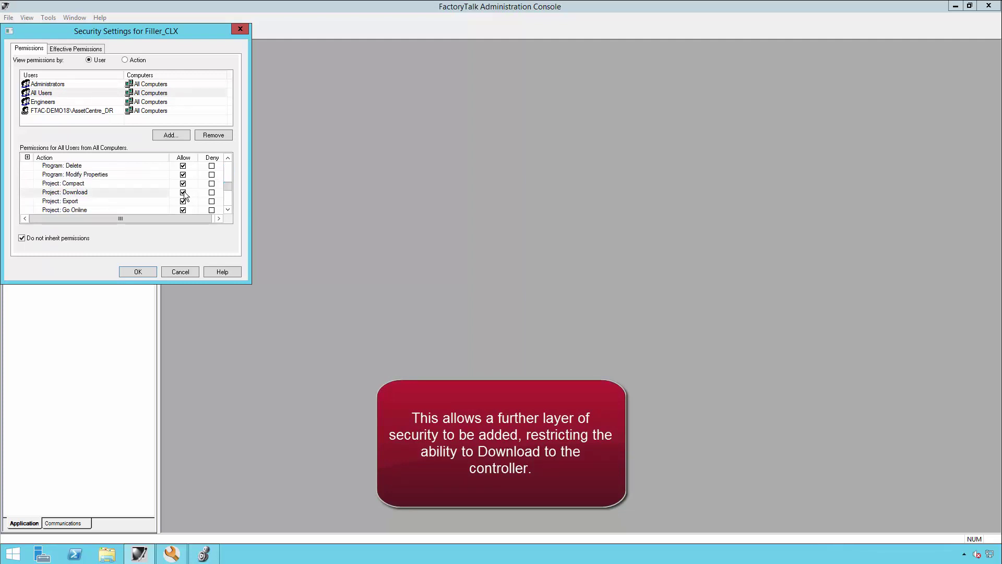
pyautogui.click(139, 271)
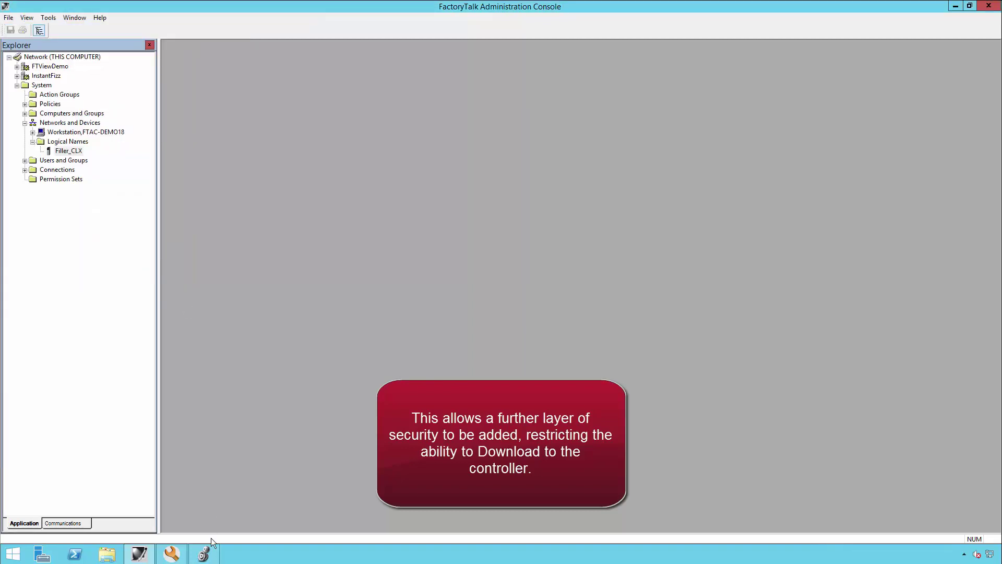
# Take Logix Designer online with Filler_CLX in Remote Run, with Download greyed out.
pyautogui.click(204, 553)
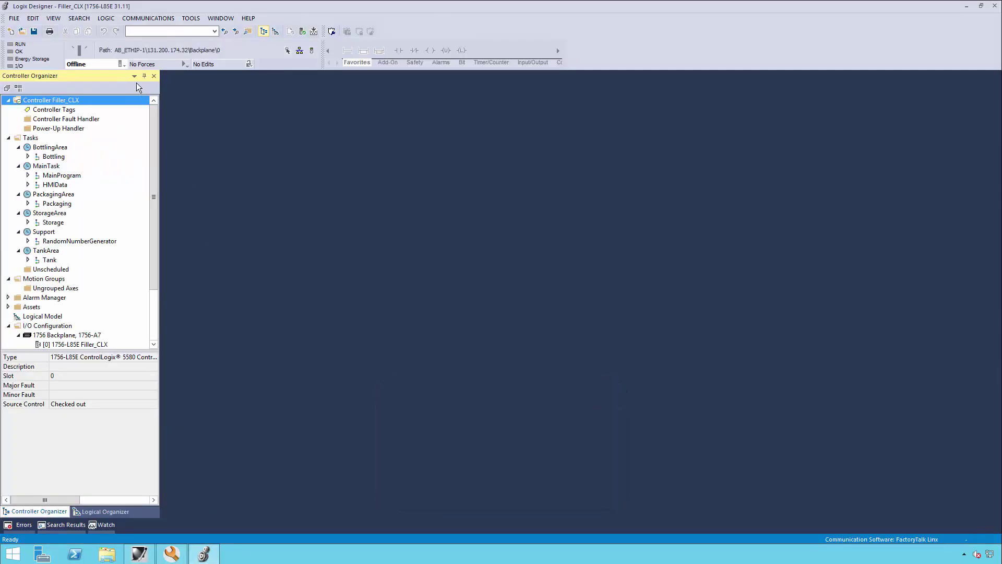
pyautogui.click(122, 63)
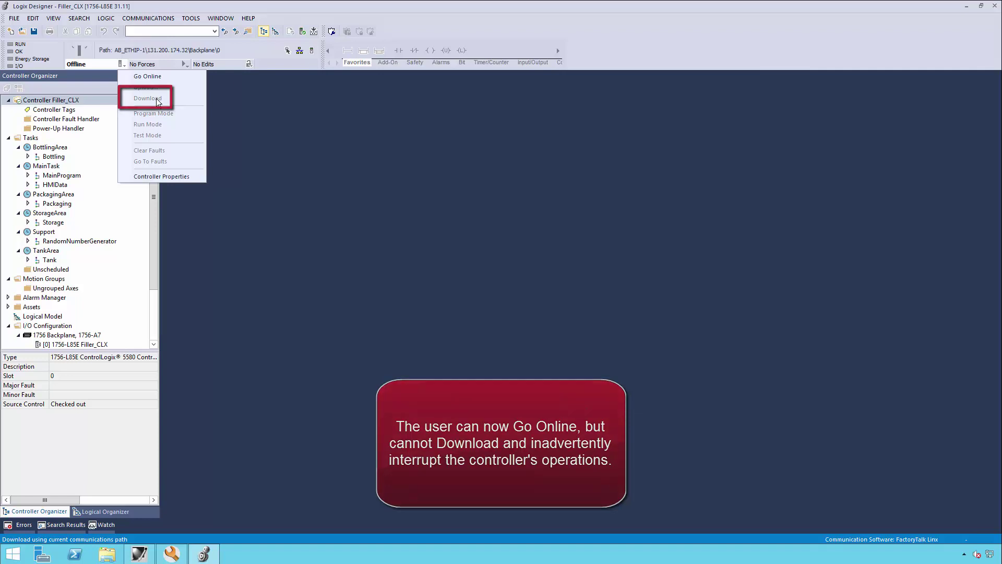
pyautogui.click(148, 76)
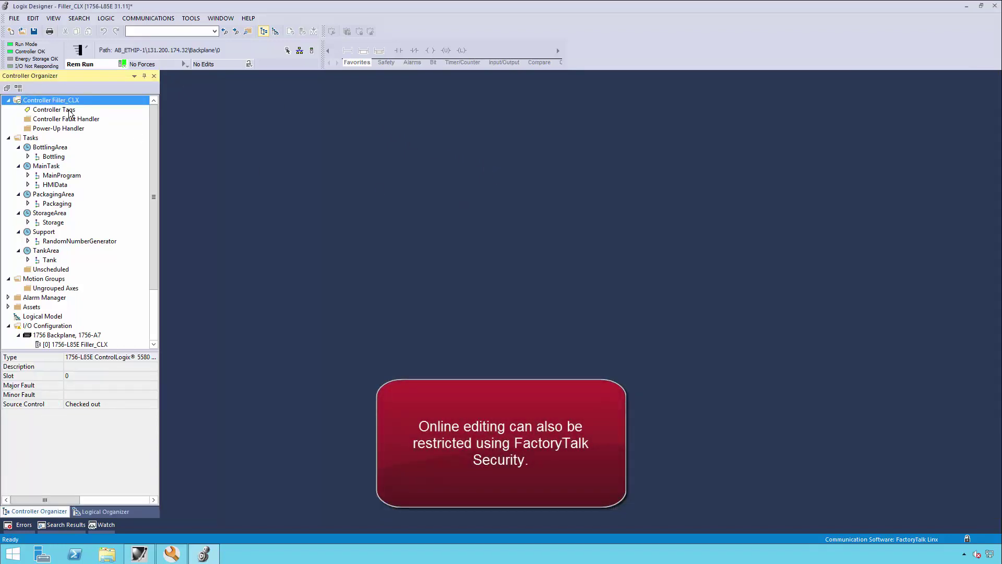
# Delete the Bit01 XIC from rung 0 of Storage's ChillerFan routine, then close the routine.
pyautogui.click(29, 223)
pyautogui.doubleClick(67, 251)
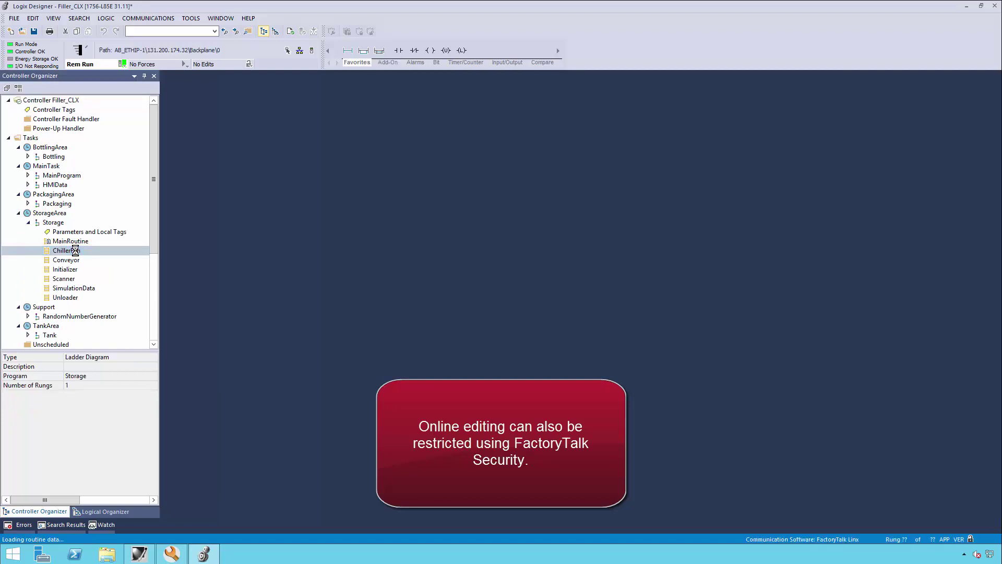
pyautogui.click(219, 135)
pyautogui.press('Delete')
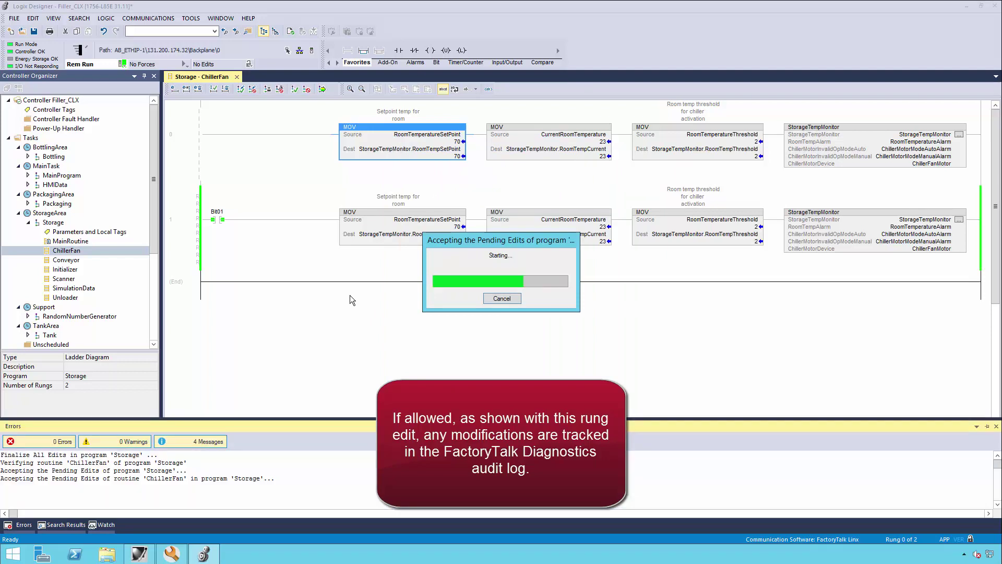
pyautogui.click(239, 77)
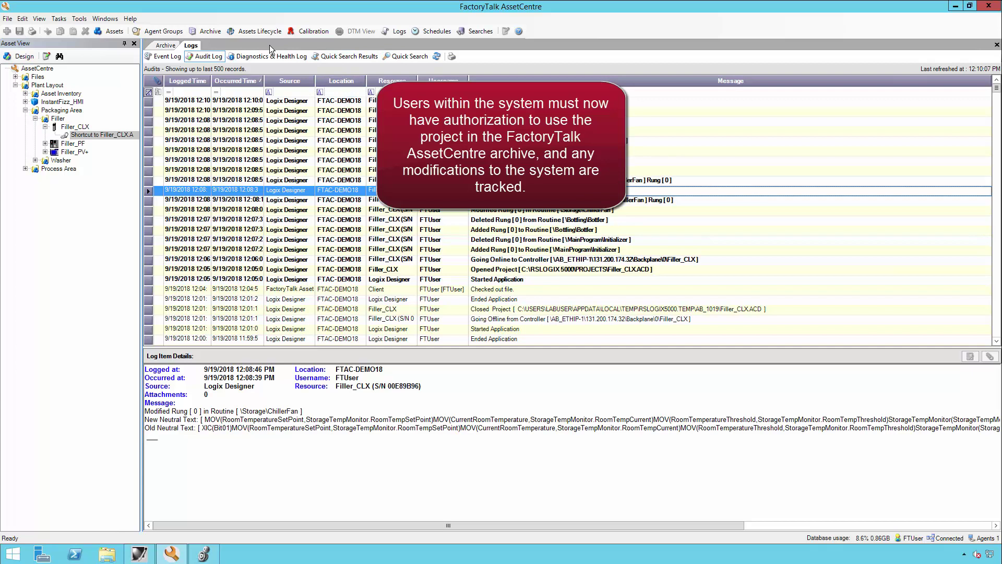
# Mark the 'Change Detect - Filler' schedule Active, confirm it, and return to Logix Designer.
pyautogui.click(433, 34)
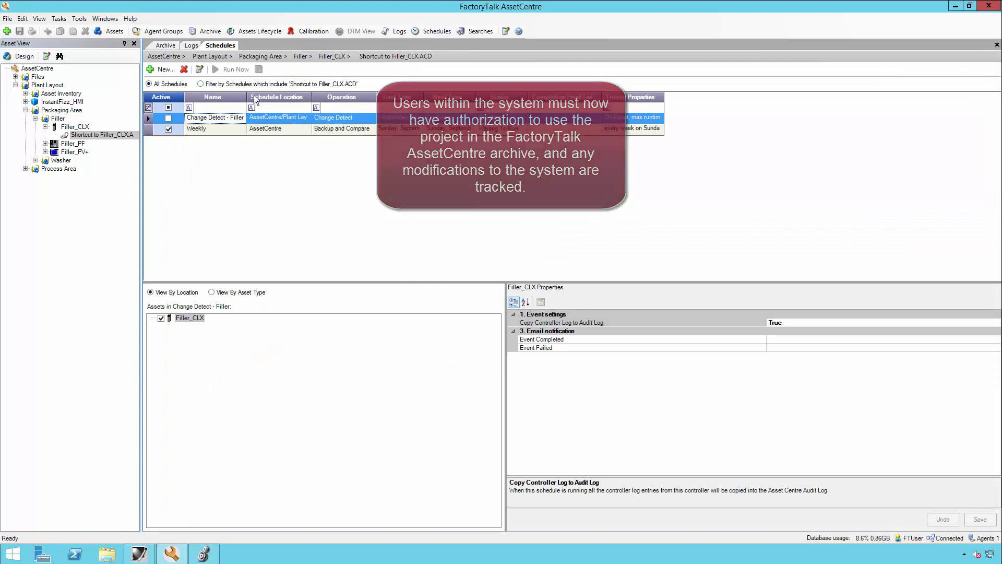
pyautogui.click(169, 118)
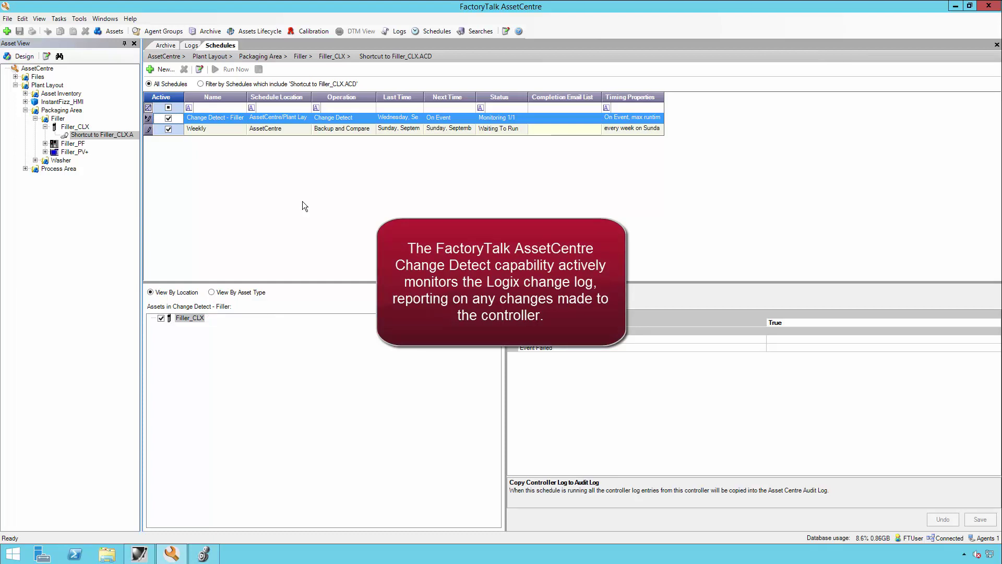
pyautogui.click(286, 407)
pyautogui.click(203, 554)
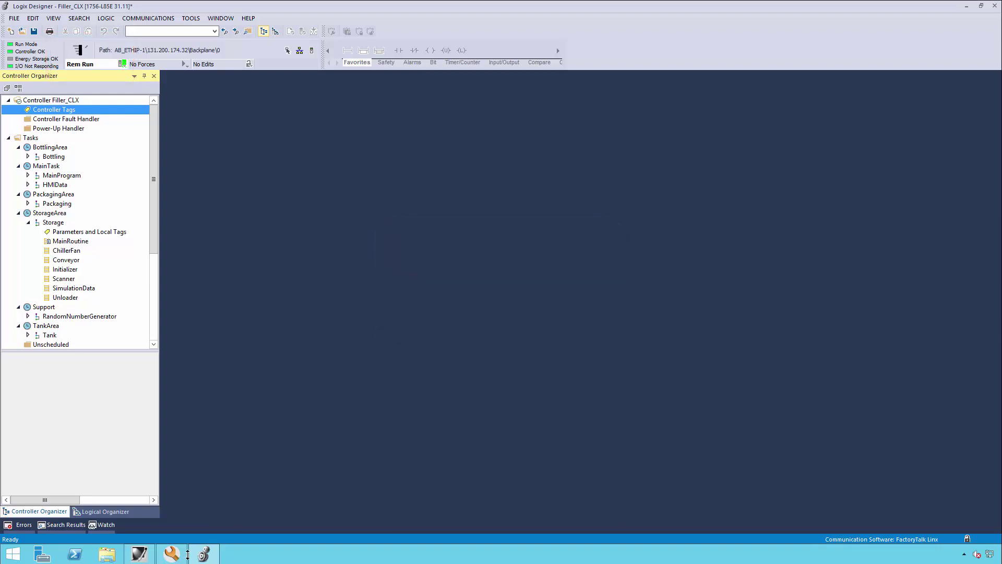
# Inspect the Filler_CLX Run-to-Program and Program-to-Run keyswitch entries in the audit log.
pyautogui.click(172, 554)
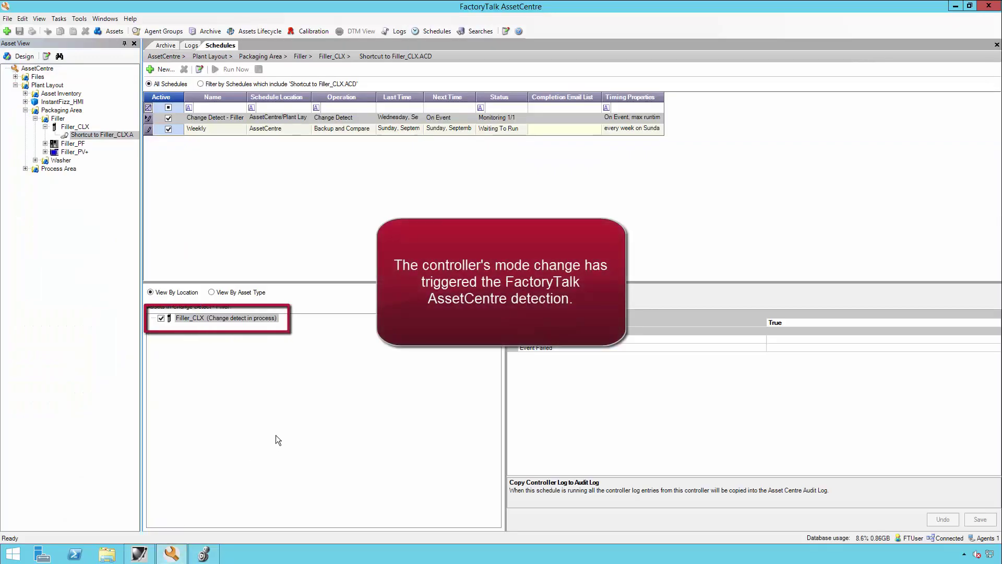
pyautogui.click(192, 48)
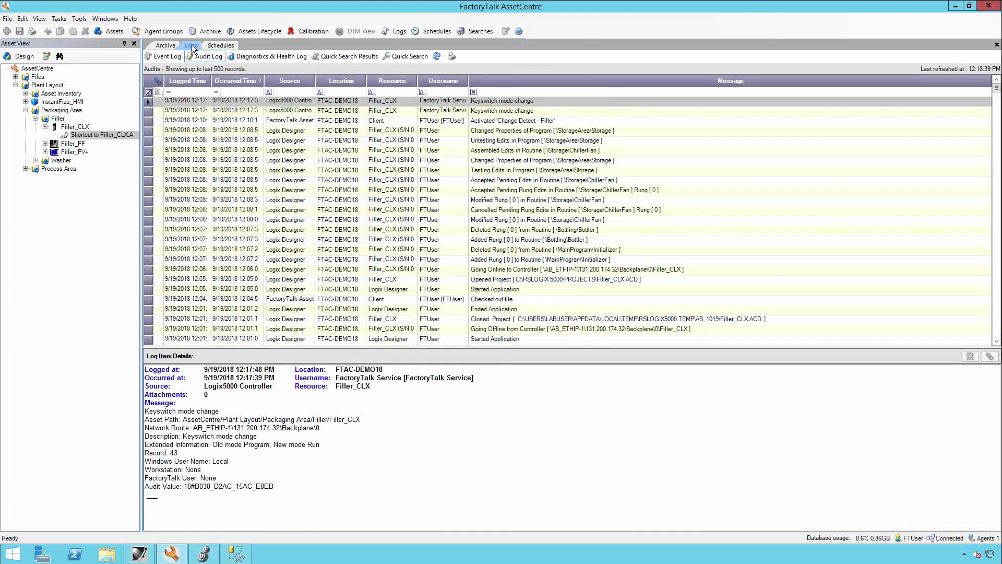
pyautogui.click(536, 111)
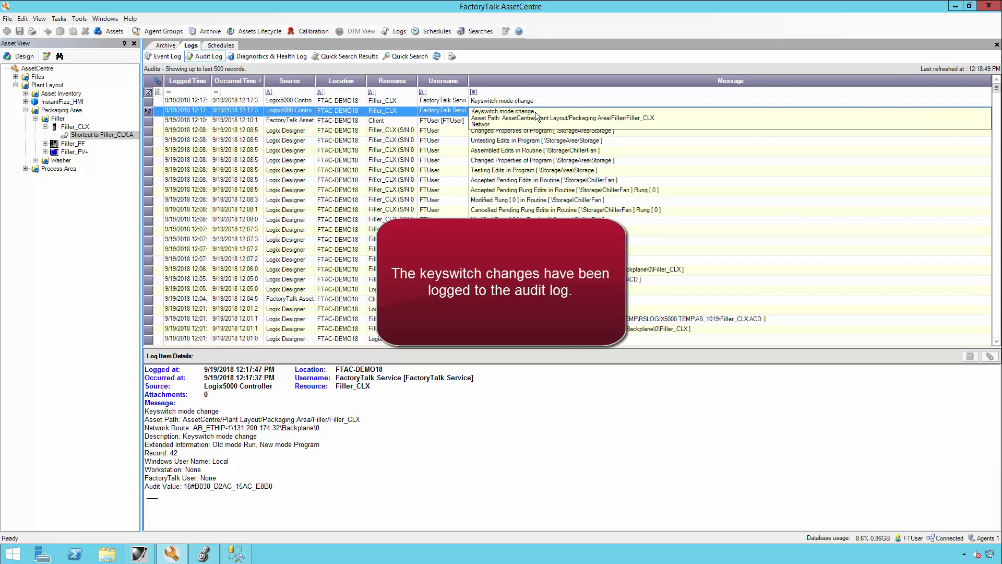
pyautogui.click(539, 100)
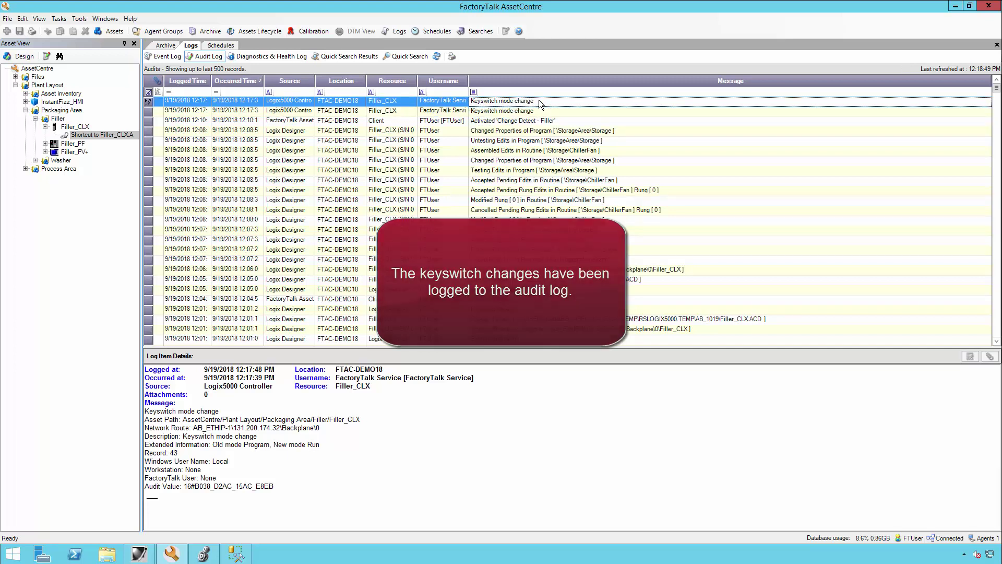
# View report.pdf attached to the Change Detect Complete event in the Event Log.
pyautogui.click(167, 57)
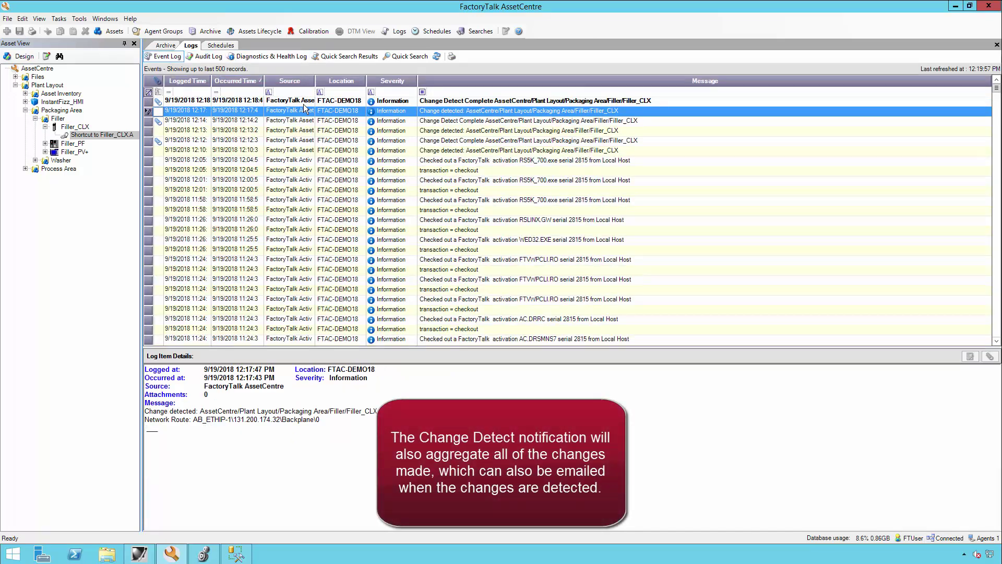
pyautogui.click(157, 102)
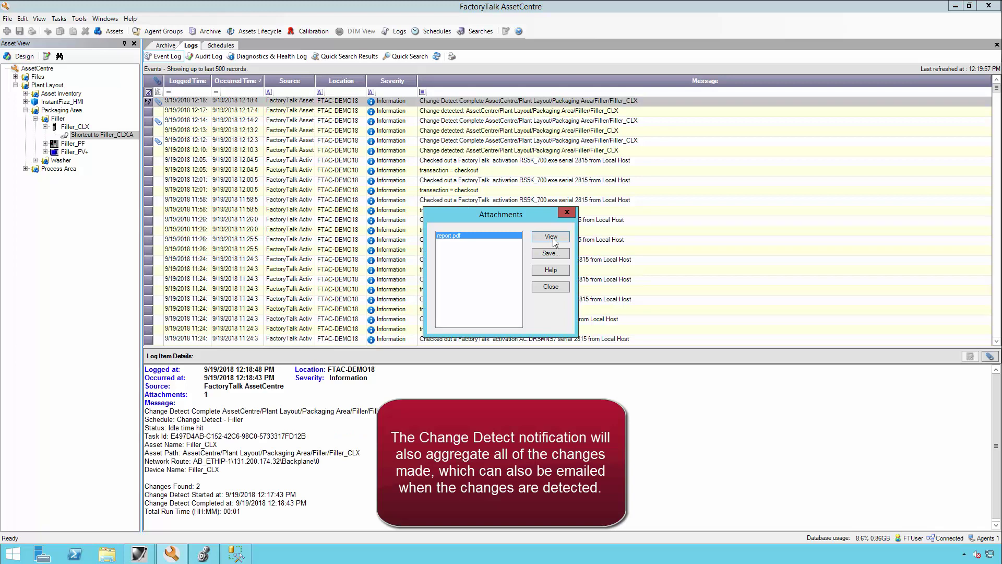
pyautogui.click(552, 237)
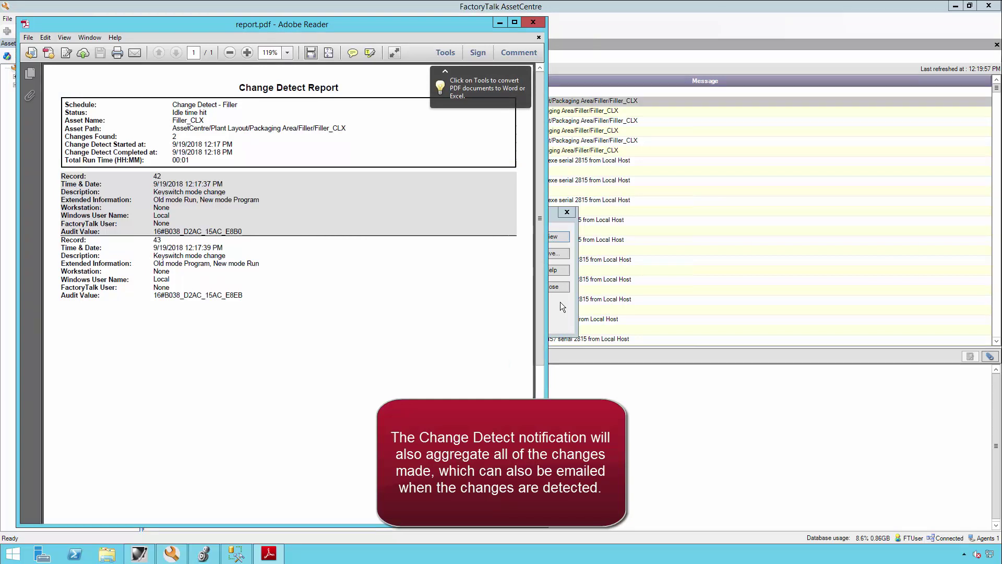
# Maximize Adobe Reader to show report records 42 and 43 full screen.
pyautogui.click(514, 22)
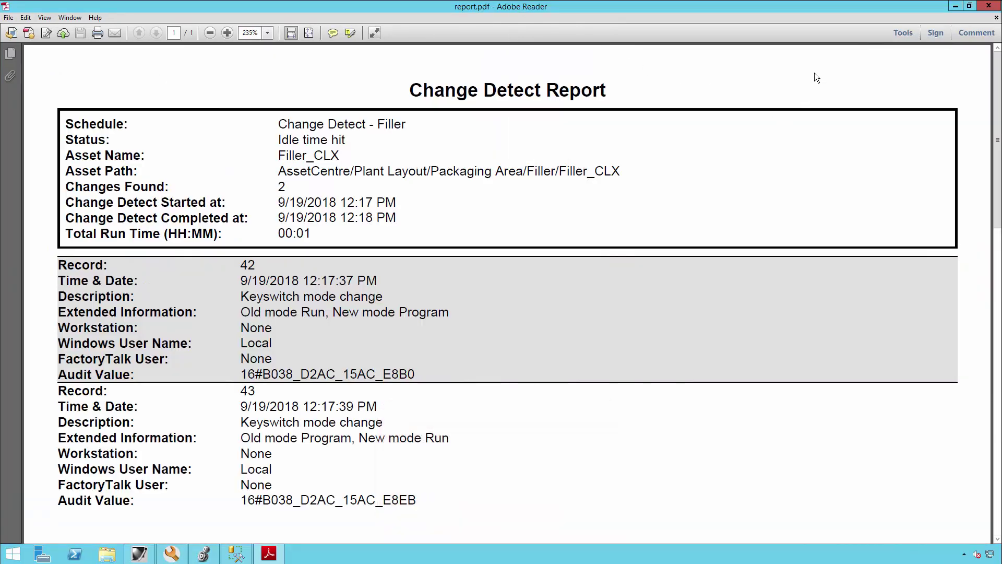